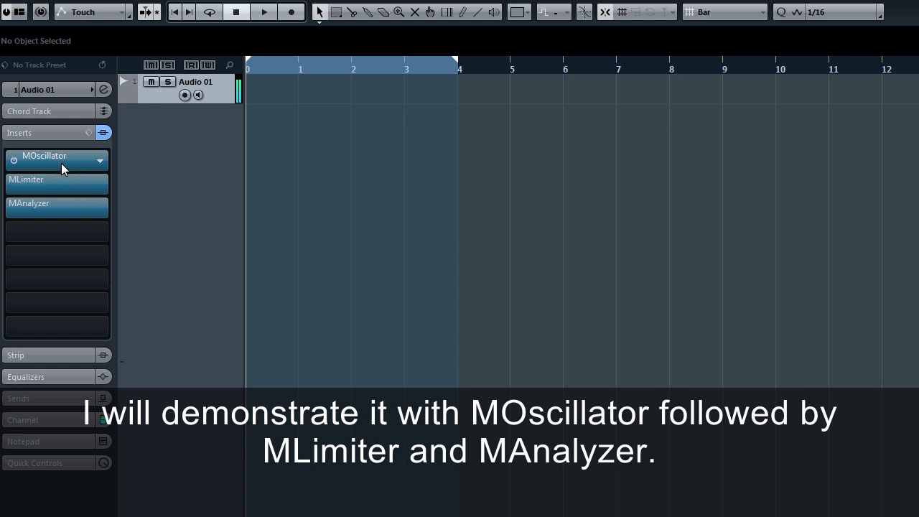
{"action": "left_click", "coordinate": [53, 206]}
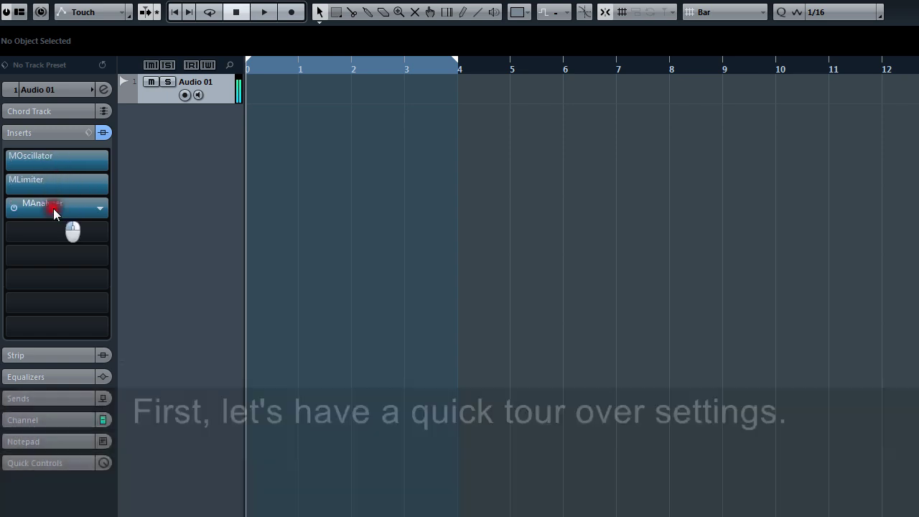
{"action": "left_click", "coordinate": [54, 161]}
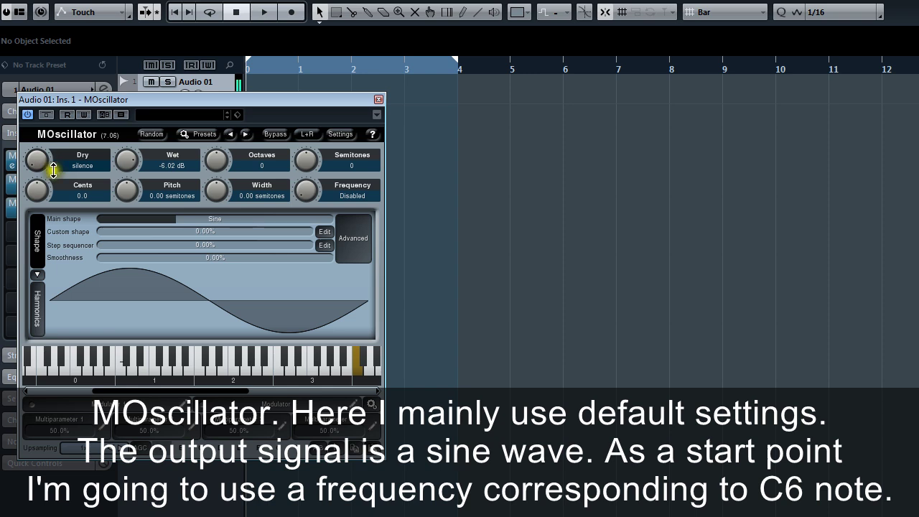
{"action": "left_click_drag", "start_coordinate": [152, 391], "coordinate": [265, 388]}
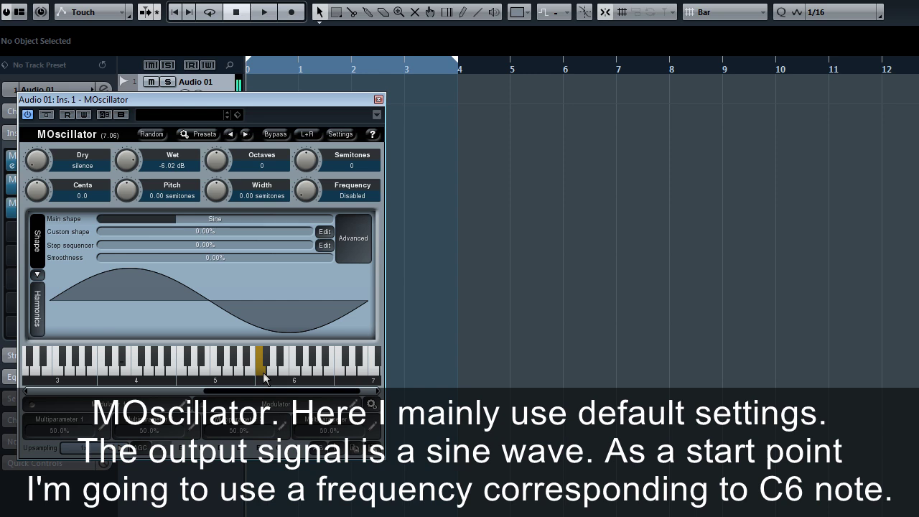
Close MOscillator, open the MLimiter editor and switch its mode to Clip 3
{"action": "left_click", "coordinate": [379, 100]}
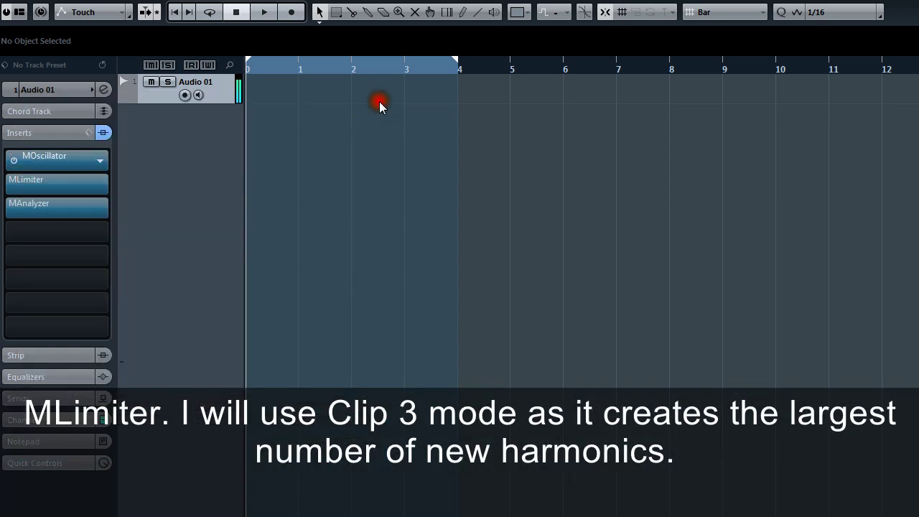
{"action": "left_click", "coordinate": [52, 181]}
{"action": "left_click", "coordinate": [180, 208]}
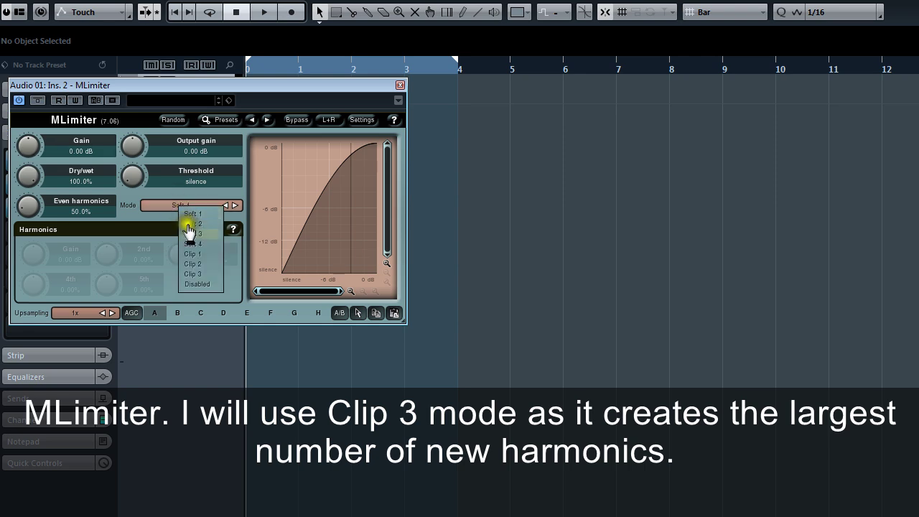
{"action": "left_click", "coordinate": [208, 282]}
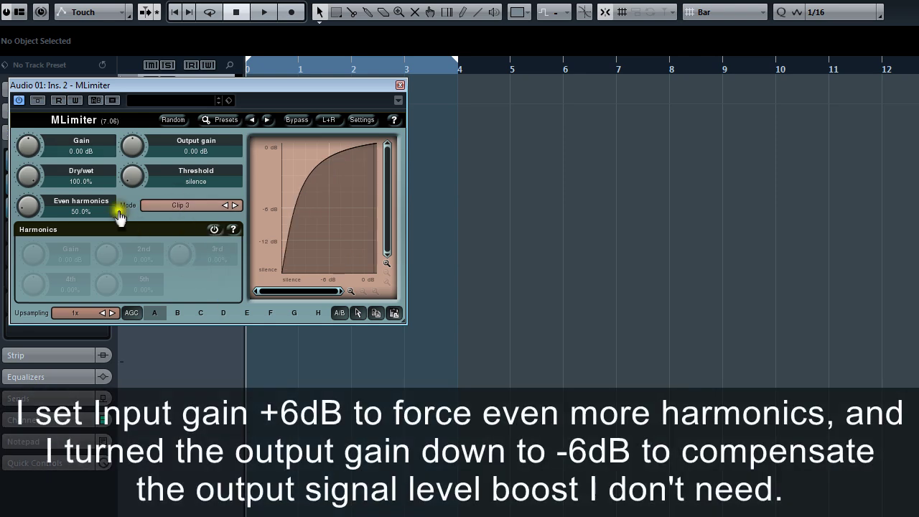
Set MLimiter gain to +6 dB, output gain to -6 dB, and even harmonics and dry/wet to 0%
{"action": "left_click", "coordinate": [79, 154]}
{"action": "type", "text": "6"}
{"action": "key", "text": "Return"}
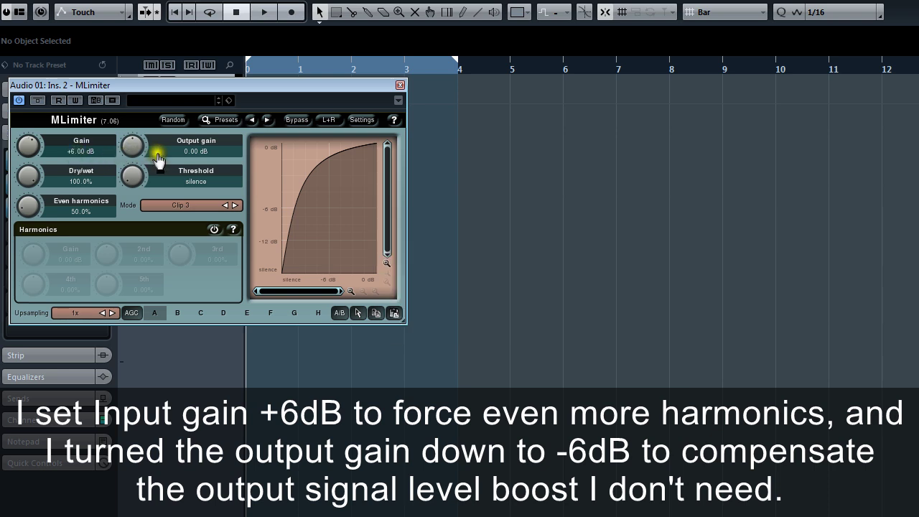
{"action": "left_click", "coordinate": [188, 152]}
{"action": "type", "text": "-6"}
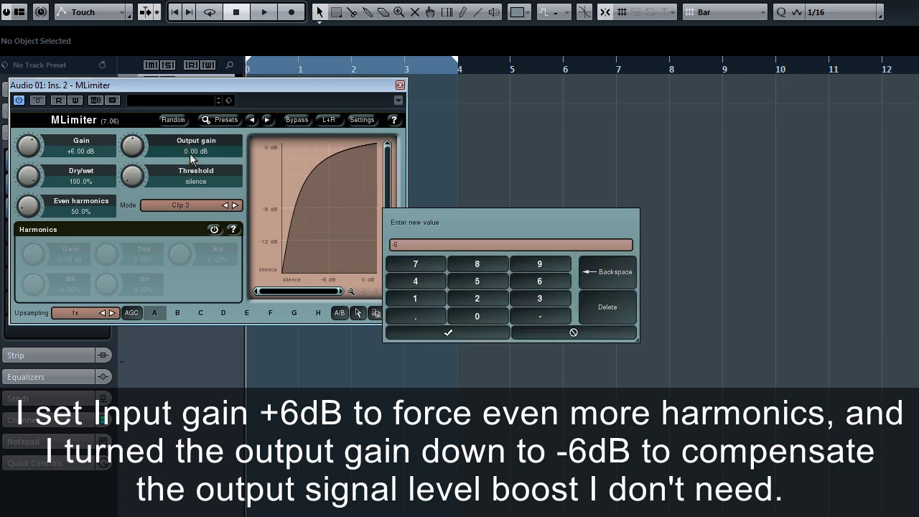
{"action": "key", "text": "Return"}
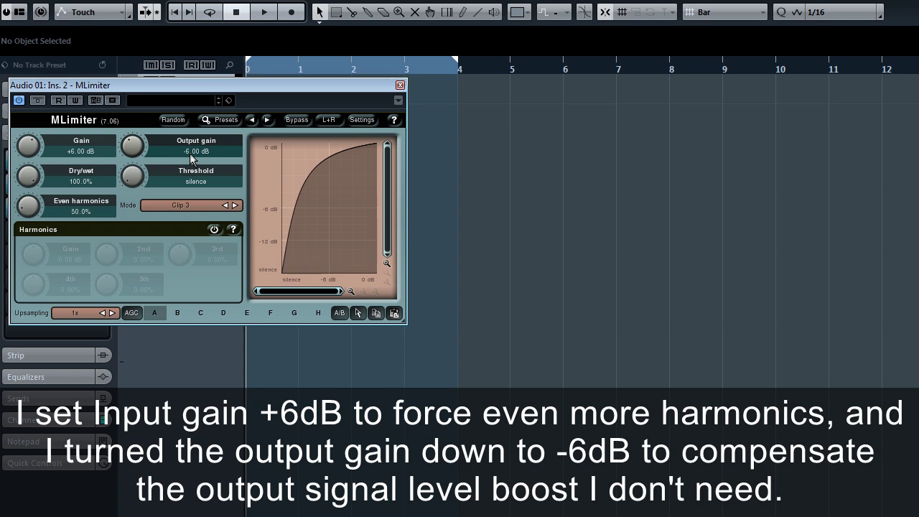
{"action": "left_click_drag", "start_coordinate": [29, 206], "coordinate": [29, 219]}
{"action": "left_click_drag", "start_coordinate": [30, 176], "coordinate": [30, 198]}
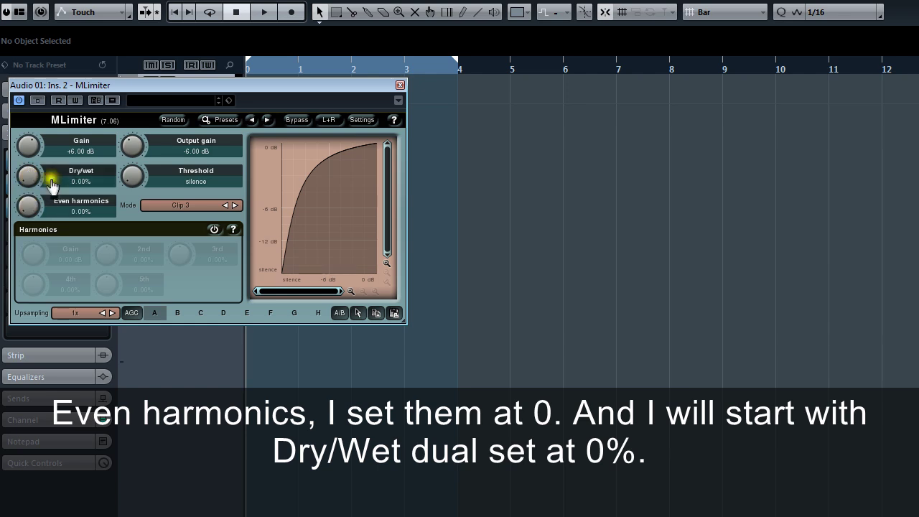
Swap MLimiter for the MAnalyzer editor, set Smoothness to 0.00% and apply its display settings
{"action": "left_click", "coordinate": [400, 85]}
{"action": "left_click", "coordinate": [57, 209]}
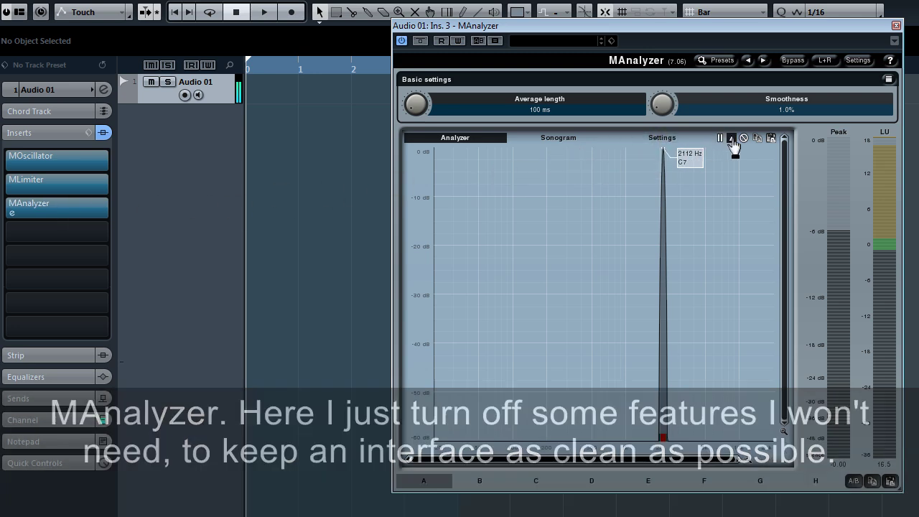
{"action": "left_click_drag", "start_coordinate": [662, 105], "coordinate": [662, 130]}
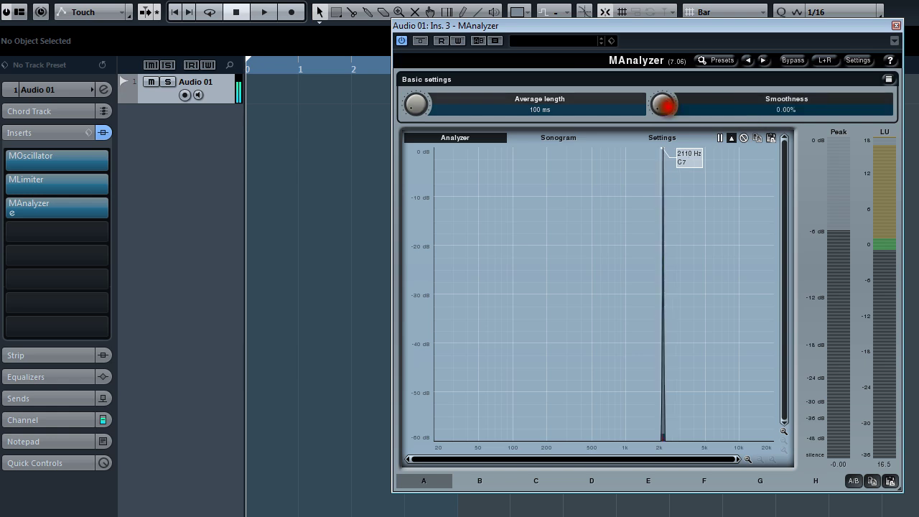
{"action": "left_click", "coordinate": [663, 138]}
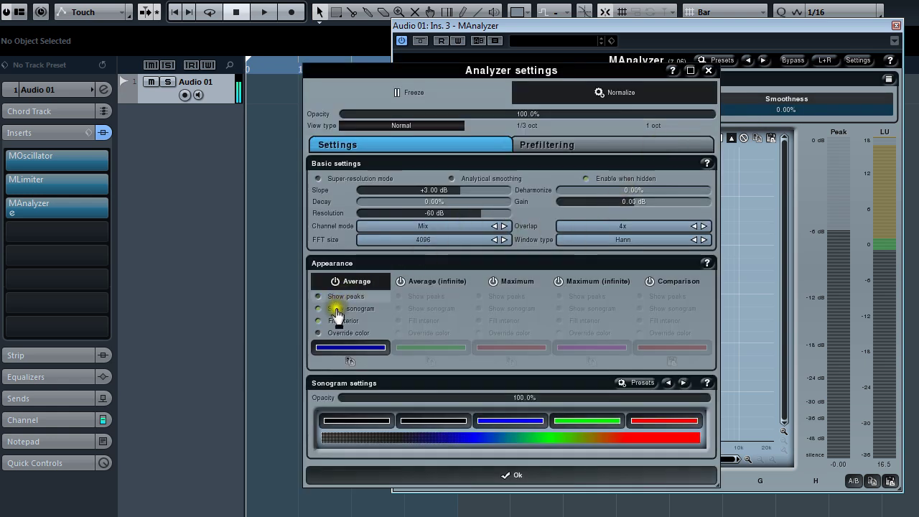
{"action": "left_click", "coordinate": [510, 474]}
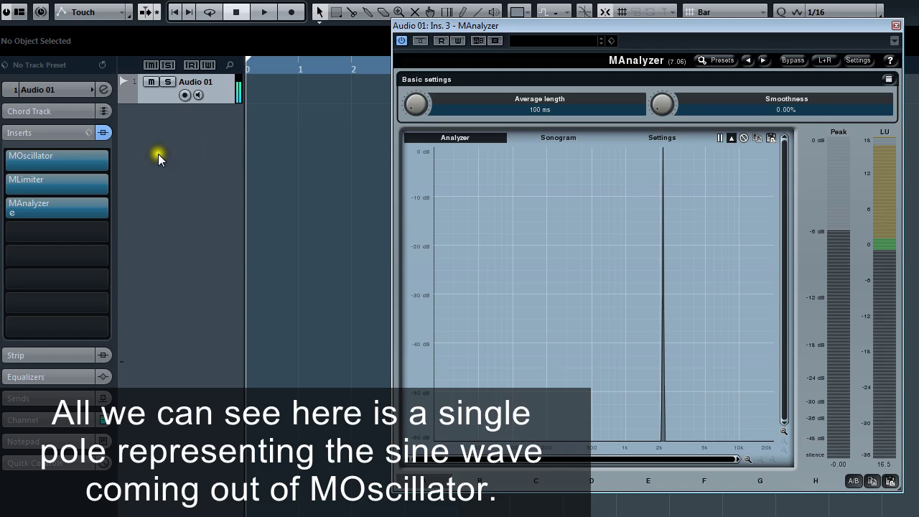
{"action": "left_click", "coordinate": [49, 189]}
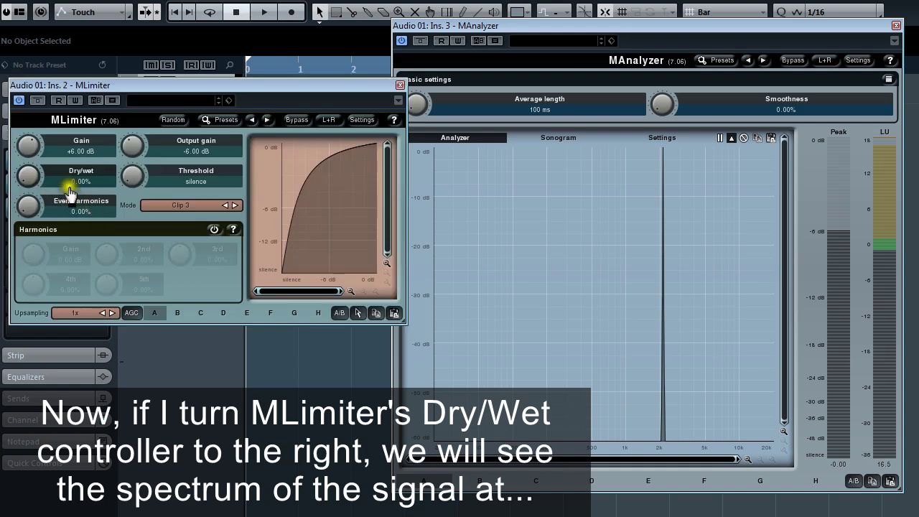
{"action": "left_click_drag", "start_coordinate": [29, 176], "coordinate": [29, 142]}
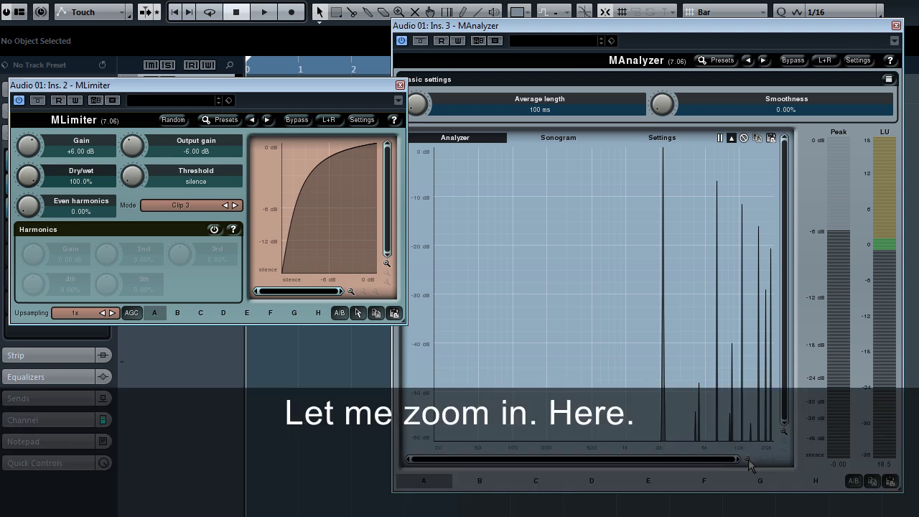
{"action": "mouse_move", "coordinate": [749, 459]}
{"action": "left_mouse_down"}
{"action": "mouse_move", "coordinate": [657, 460]}
{"action": "mouse_move", "coordinate": [736, 460]}
{"action": "left_mouse_up"}
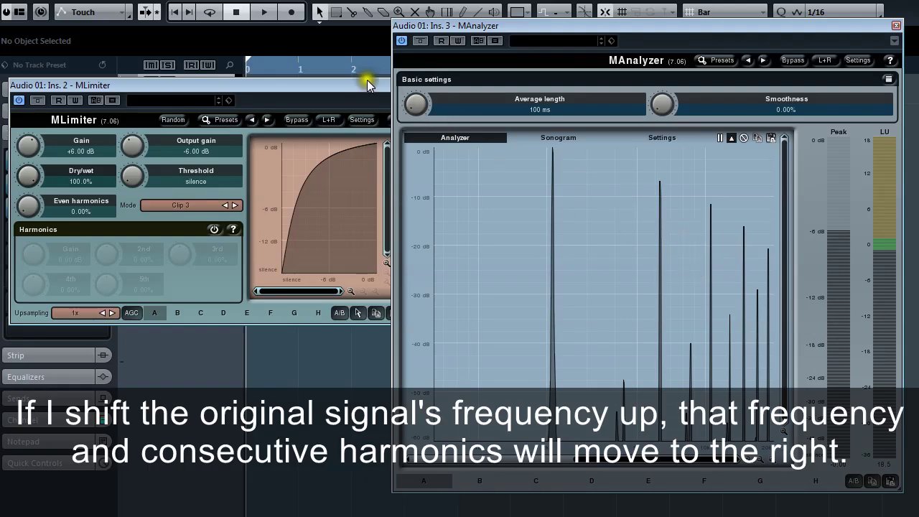
Replace MLimiter with the MOscillator editor and sweep its Pitch knob while watching MAnalyzer
{"action": "left_click_drag", "start_coordinate": [362, 84], "coordinate": [366, 120]}
{"action": "left_click", "coordinate": [405, 122]}
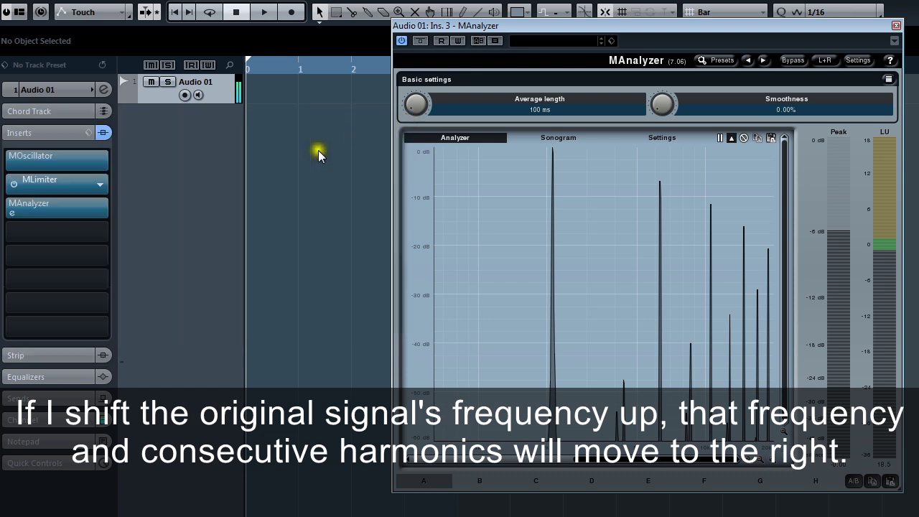
{"action": "left_click", "coordinate": [56, 163]}
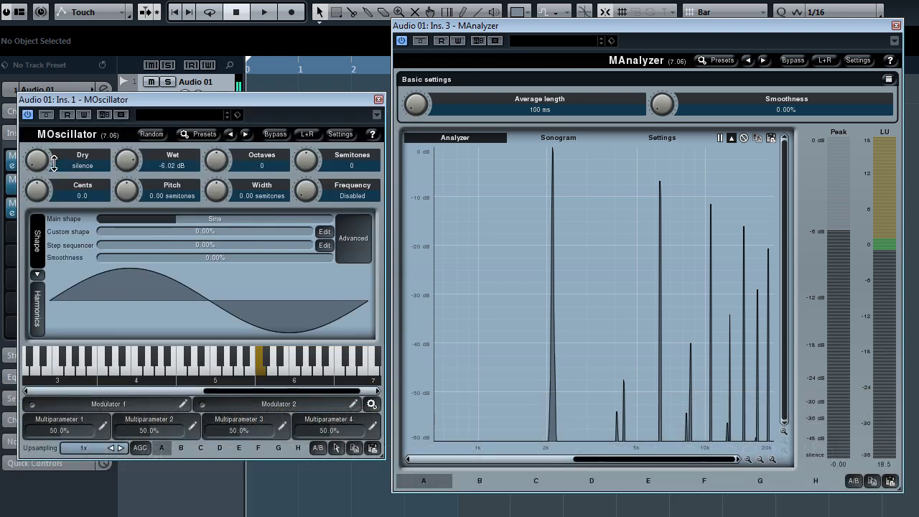
{"action": "mouse_move", "coordinate": [126, 189]}
{"action": "left_mouse_down"}
{"action": "mouse_move", "coordinate": [129, 103]}
{"action": "mouse_move", "coordinate": [127, 190]}
{"action": "left_mouse_up"}
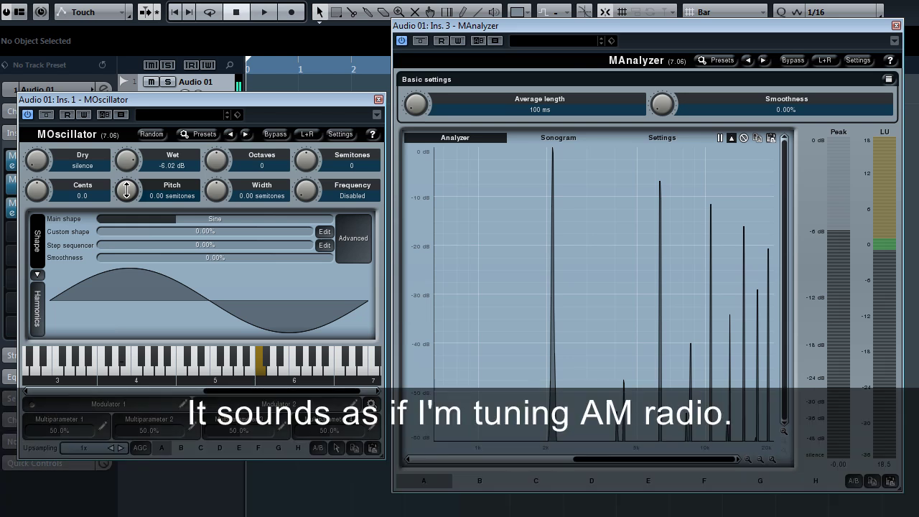
{"action": "left_click_drag", "start_coordinate": [127, 189], "coordinate": [124, 194]}
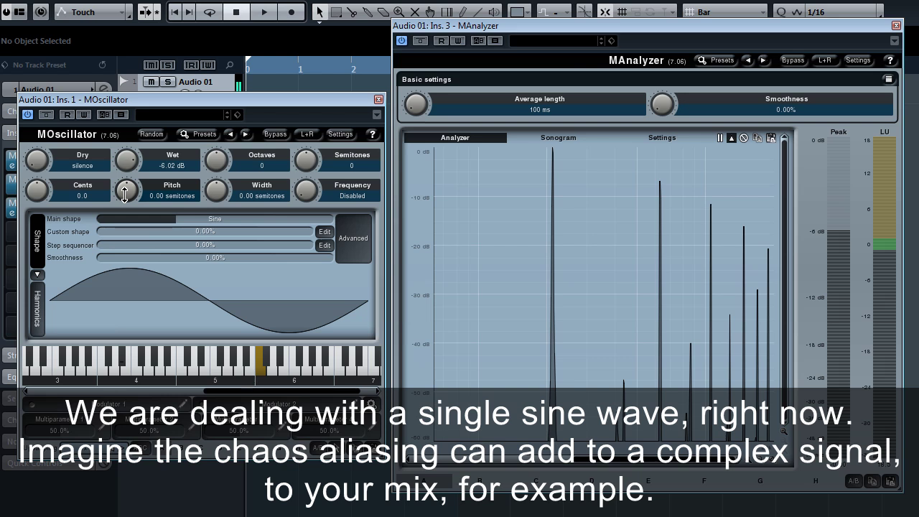
Close MOscillator and bring the MLimiter editor back beside MAnalyzer
{"action": "left_click", "coordinate": [378, 100]}
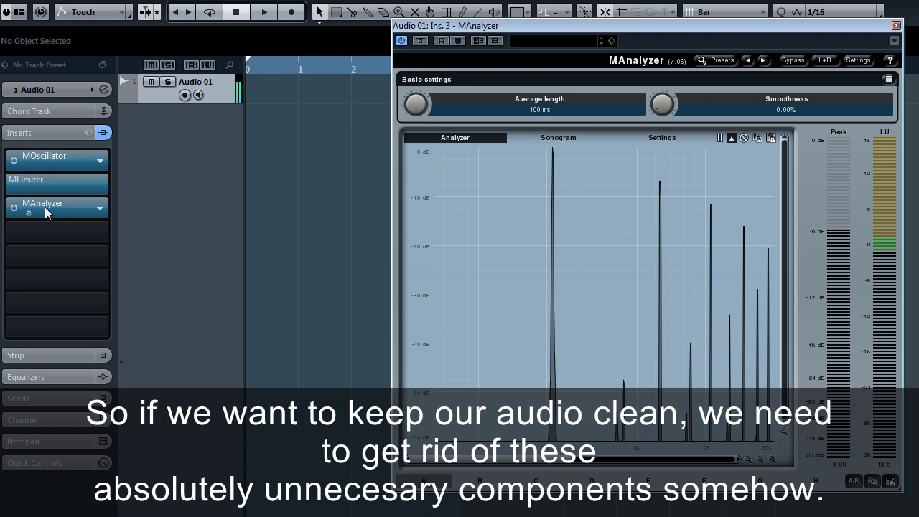
{"action": "left_click", "coordinate": [48, 183]}
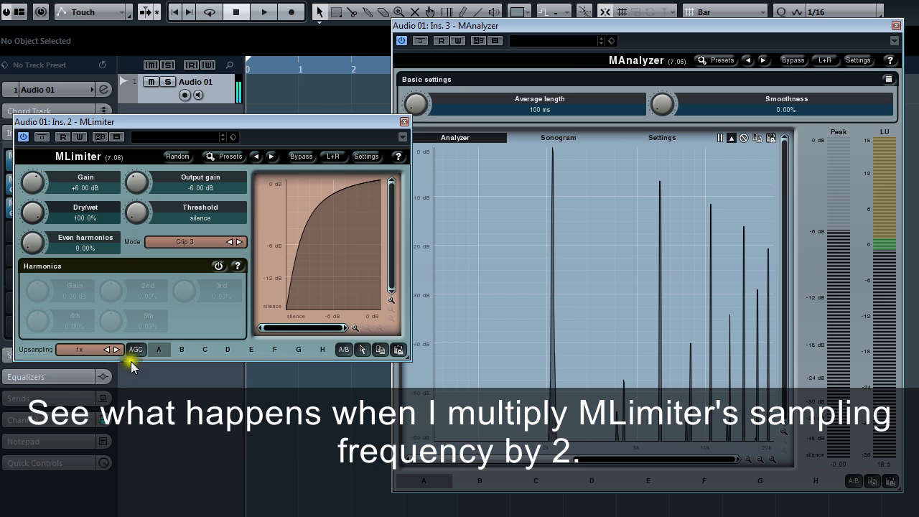
Raise MLimiter upsampling to 2x and set MAnalyzer resolution to about -170 dB
{"action": "left_click", "coordinate": [117, 350]}
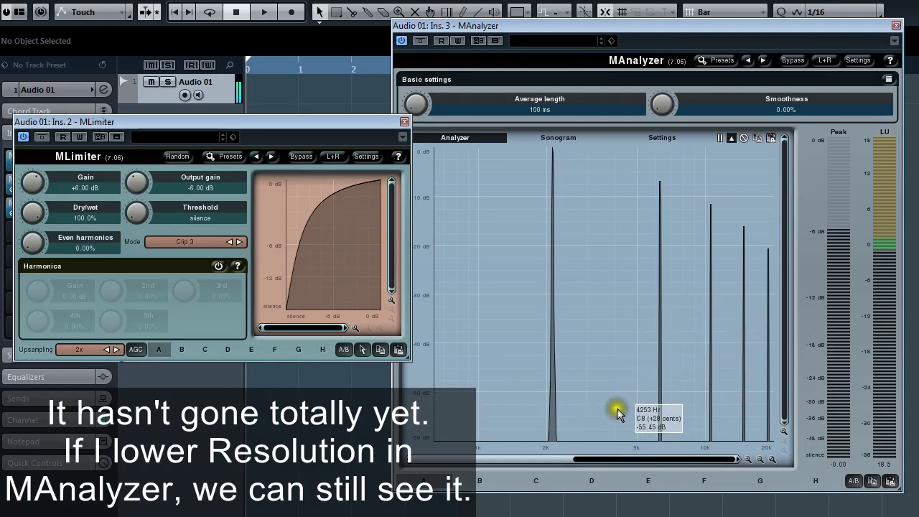
{"action": "left_click", "coordinate": [664, 138]}
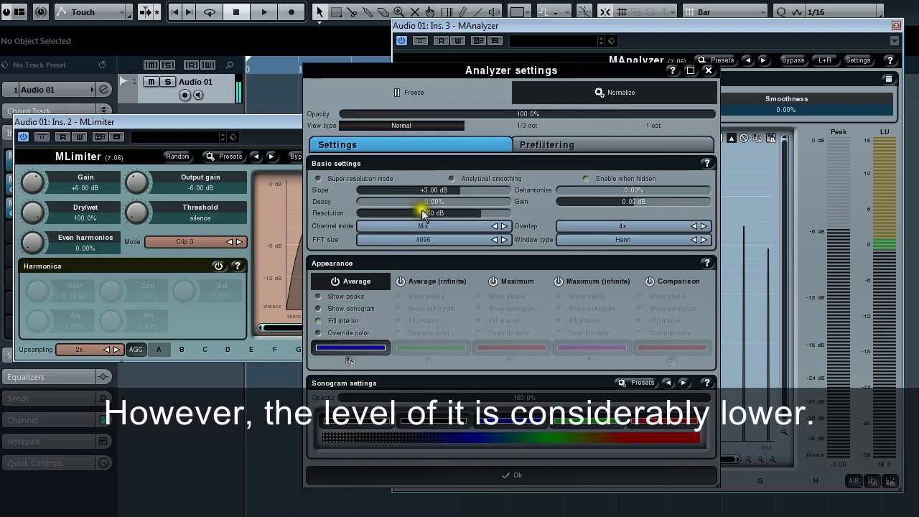
{"action": "left_click_drag", "start_coordinate": [421, 211], "coordinate": [365, 215]}
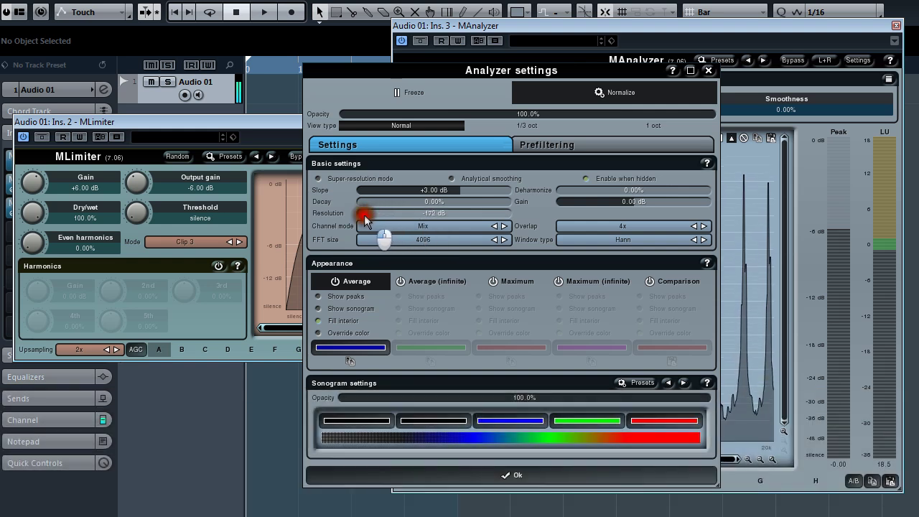
{"action": "left_click", "coordinate": [618, 474]}
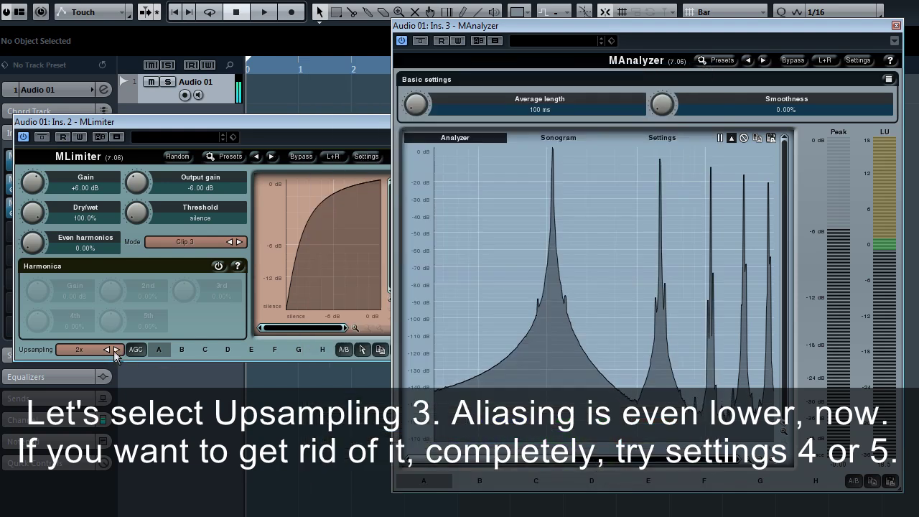
Step MLimiter upsampling up through 3x and 4x to 5x
{"action": "left_click", "coordinate": [117, 350]}
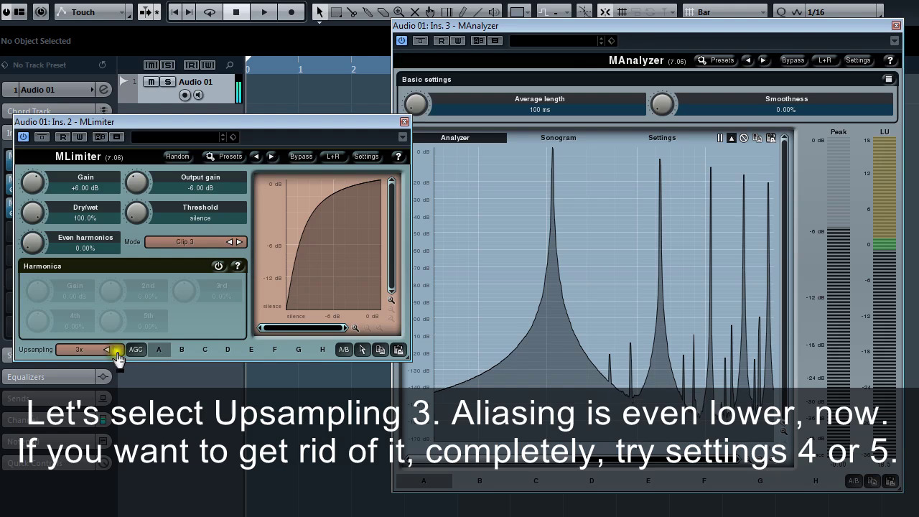
{"action": "left_click", "coordinate": [116, 350]}
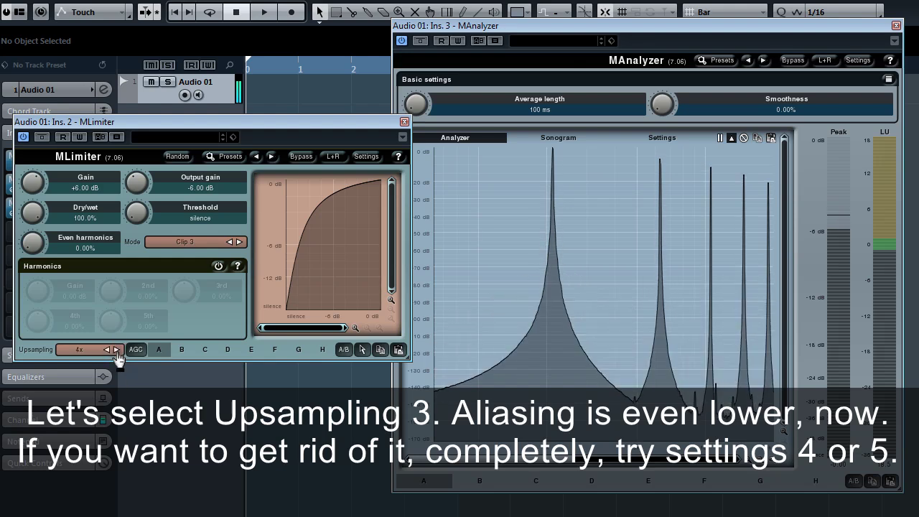
{"action": "left_click", "coordinate": [116, 350]}
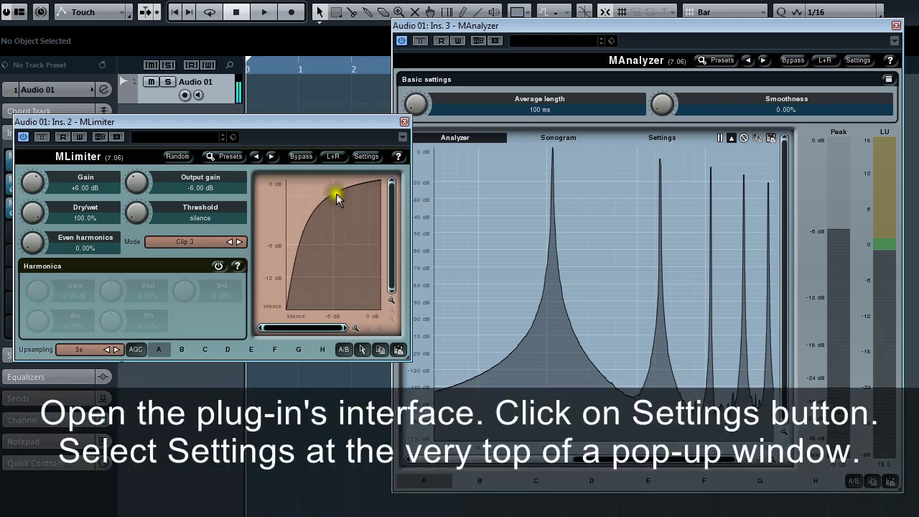
Open MLimiter's general Settings window from its header settings menu
{"action": "left_click", "coordinate": [365, 158]}
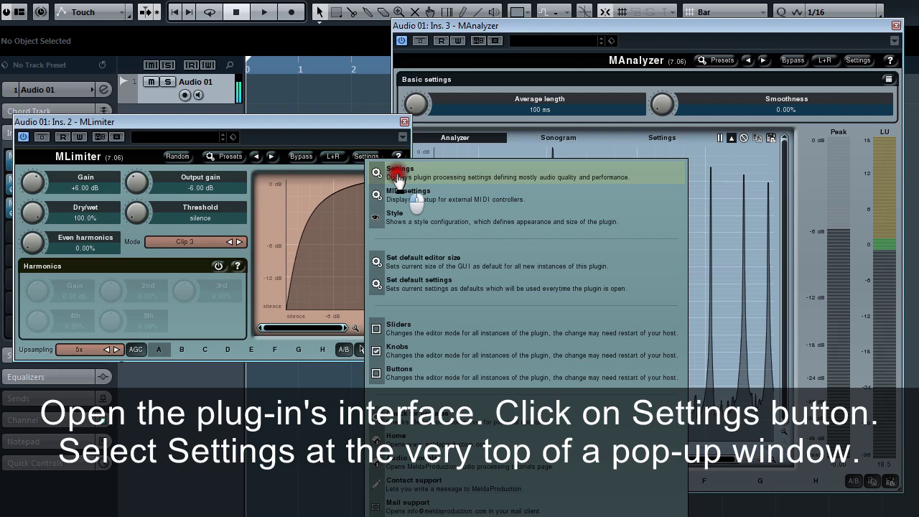
{"action": "left_click", "coordinate": [397, 180]}
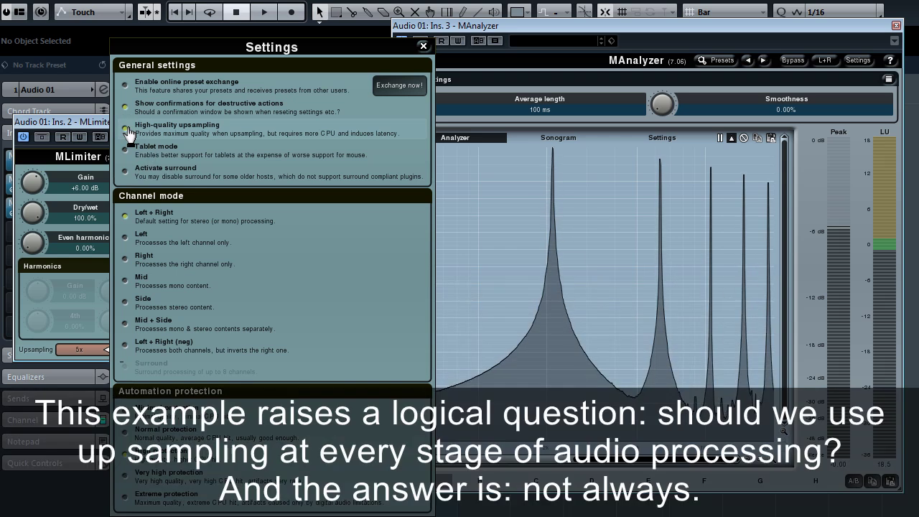
Close the MLimiter Settings window
{"action": "left_click", "coordinate": [423, 45]}
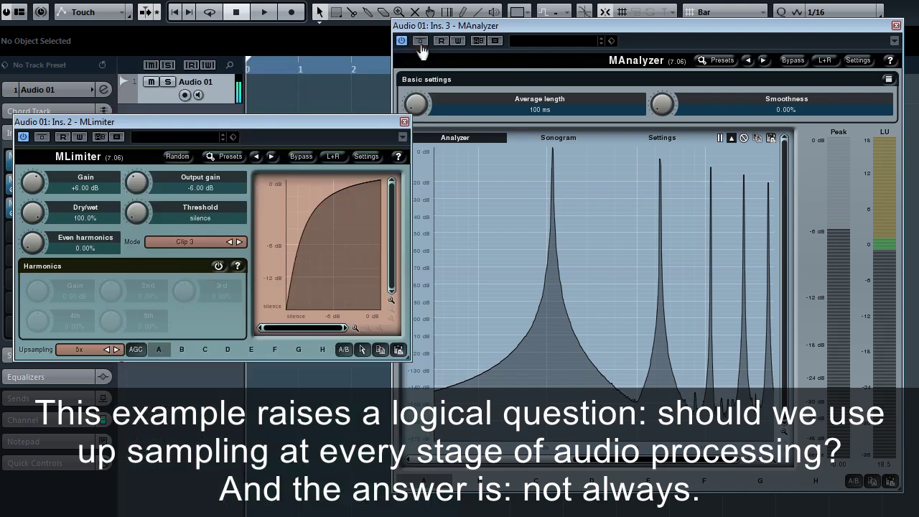